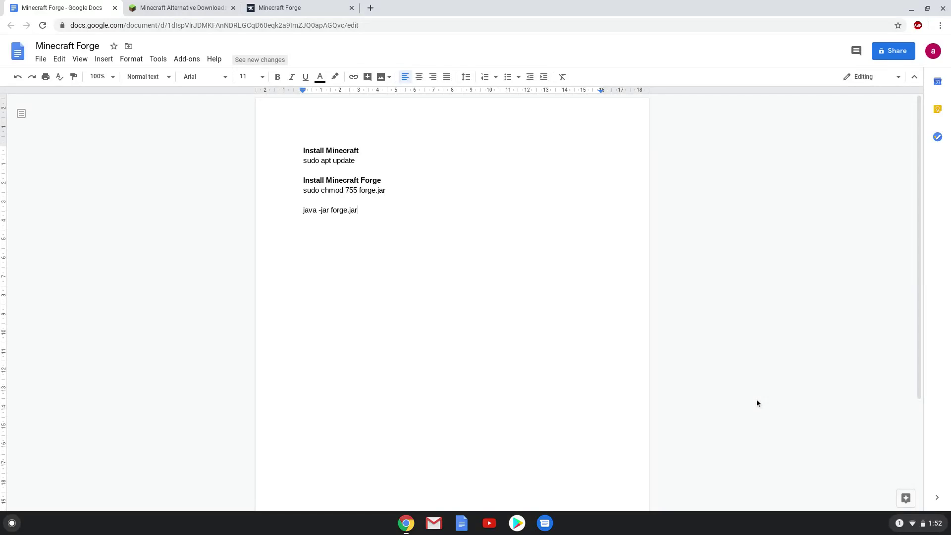
Reach the Linux (Beta) section from the status tray's Settings gear.
{"action": "left_click", "coordinate": [925, 526]}
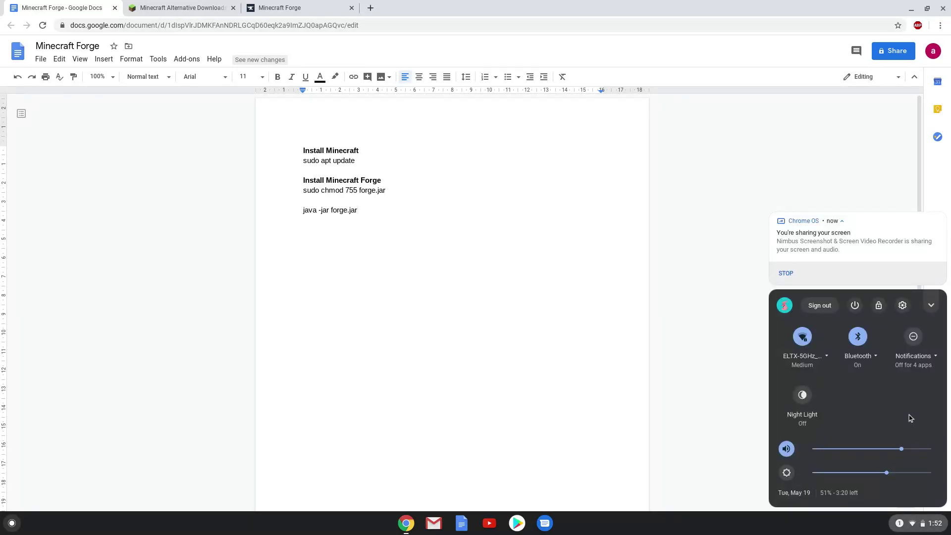
{"action": "left_click", "coordinate": [903, 304]}
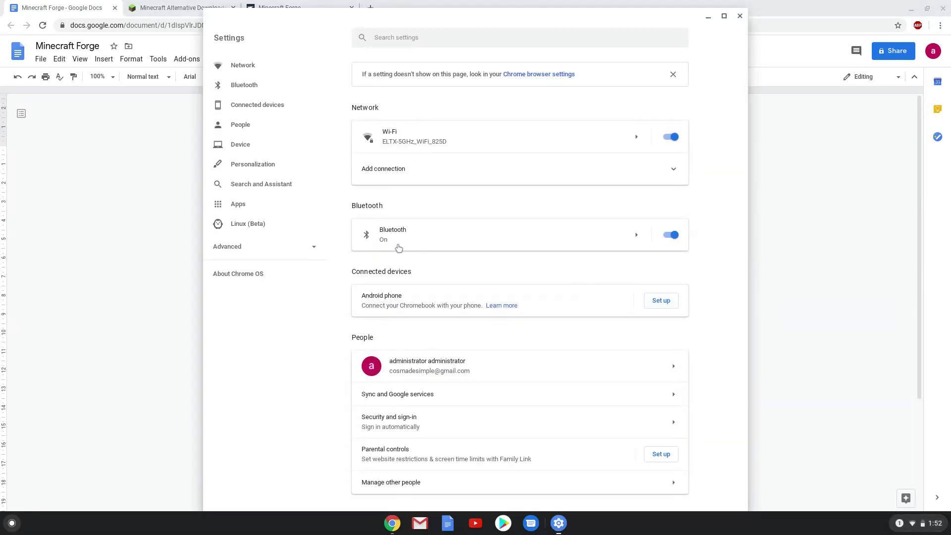
{"action": "left_click", "coordinate": [306, 228]}
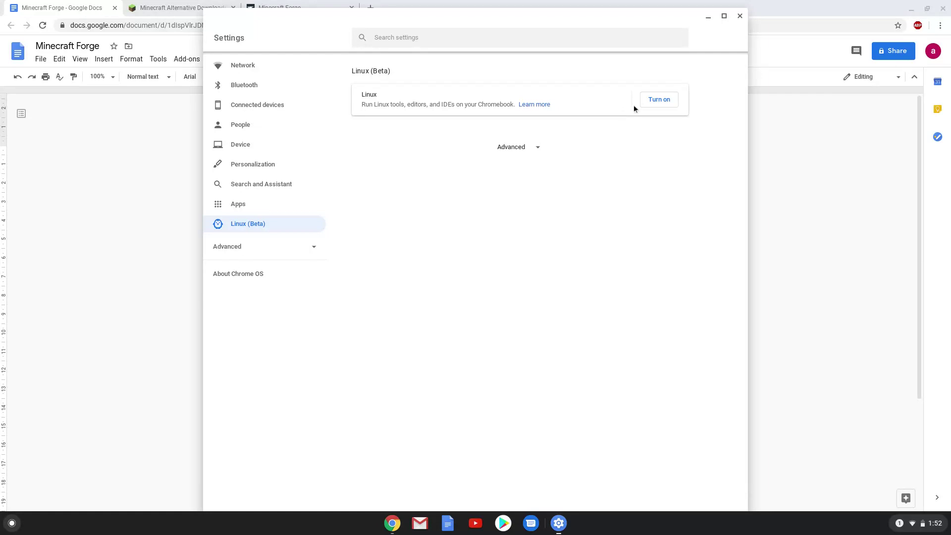
Turn on Linux (Beta), confirm the install, and close the Terminal that appears.
{"action": "left_click", "coordinate": [654, 100]}
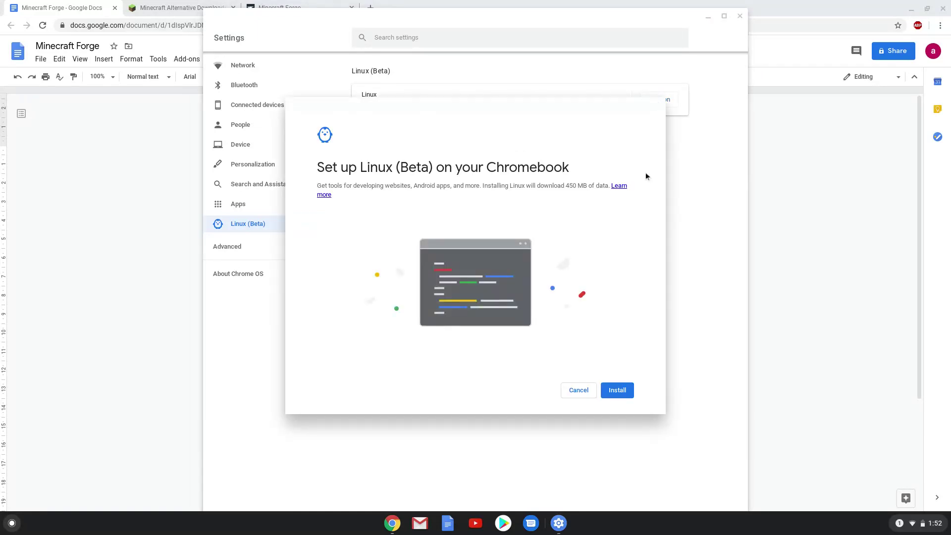
{"action": "left_click", "coordinate": [617, 389]}
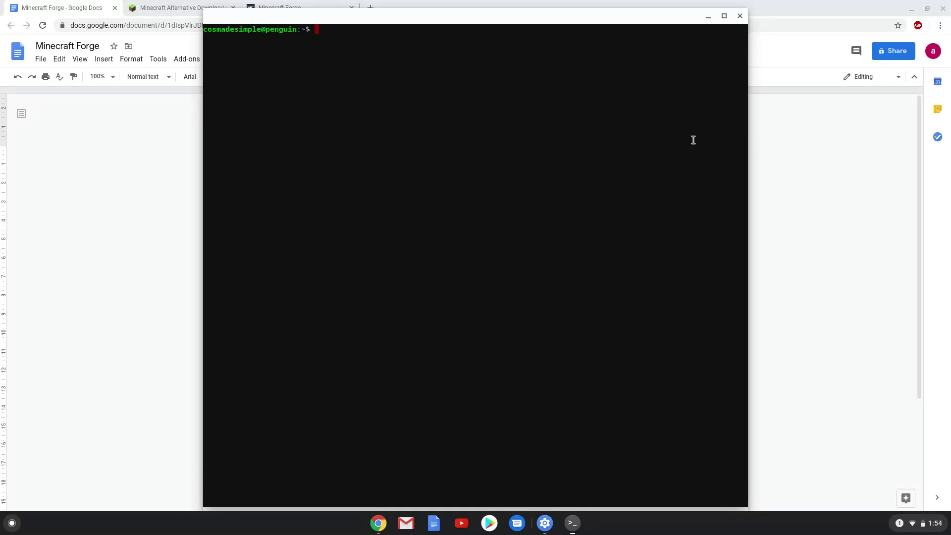
{"action": "left_click", "coordinate": [739, 16]}
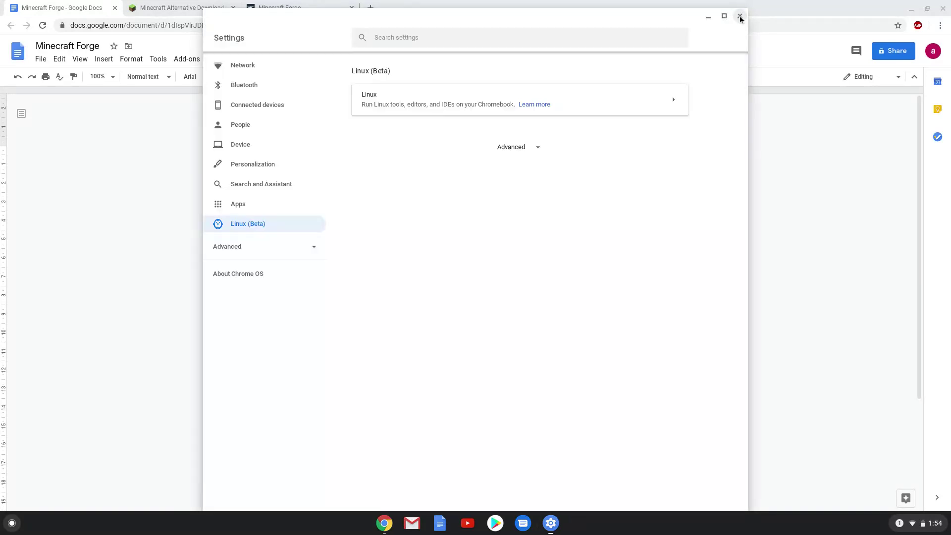
Close Settings and copy the 'sudo apt update' line from the notes document.
{"action": "left_click", "coordinate": [739, 16]}
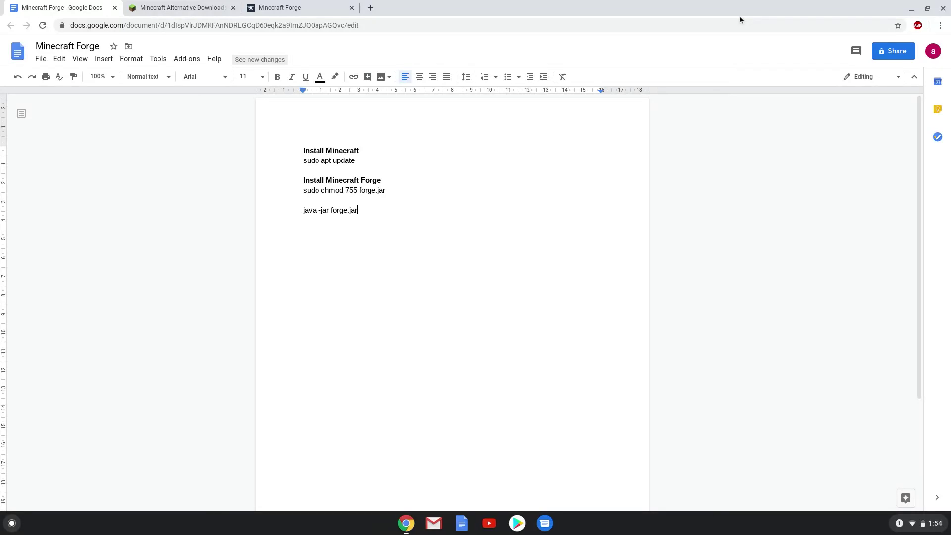
{"action": "triple_click", "coordinate": [342, 161]}
{"action": "right_click", "coordinate": [340, 162]}
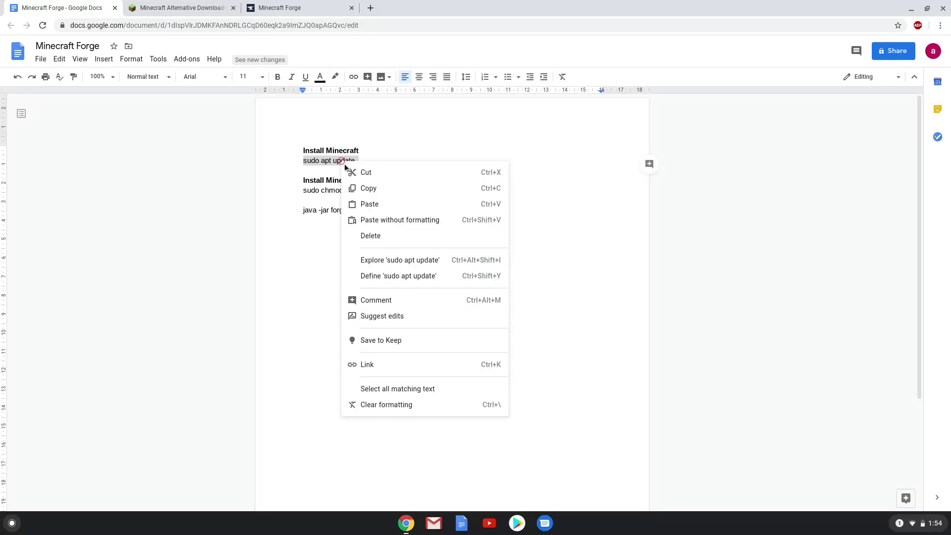
{"action": "left_click", "coordinate": [365, 190]}
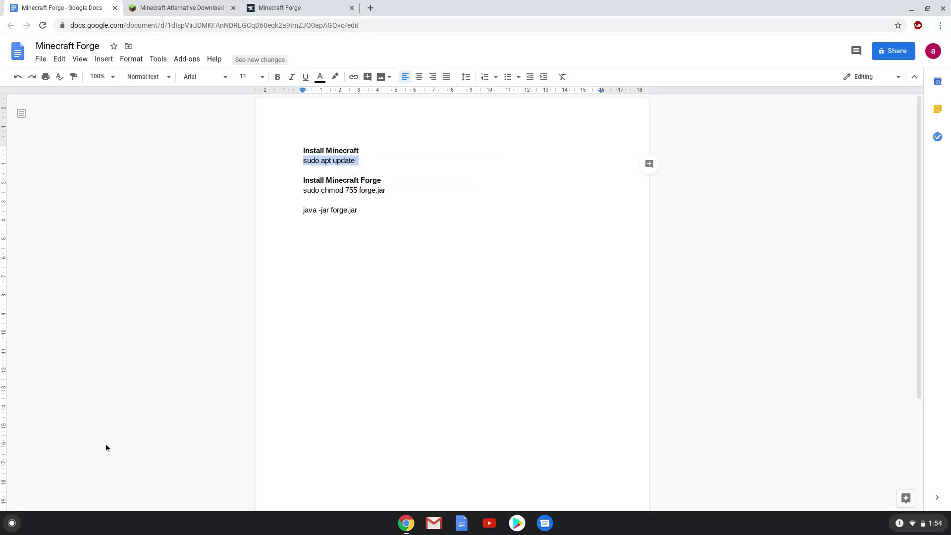
Launch Terminal from the app launcher search.
{"action": "left_click", "coordinate": [11, 522]}
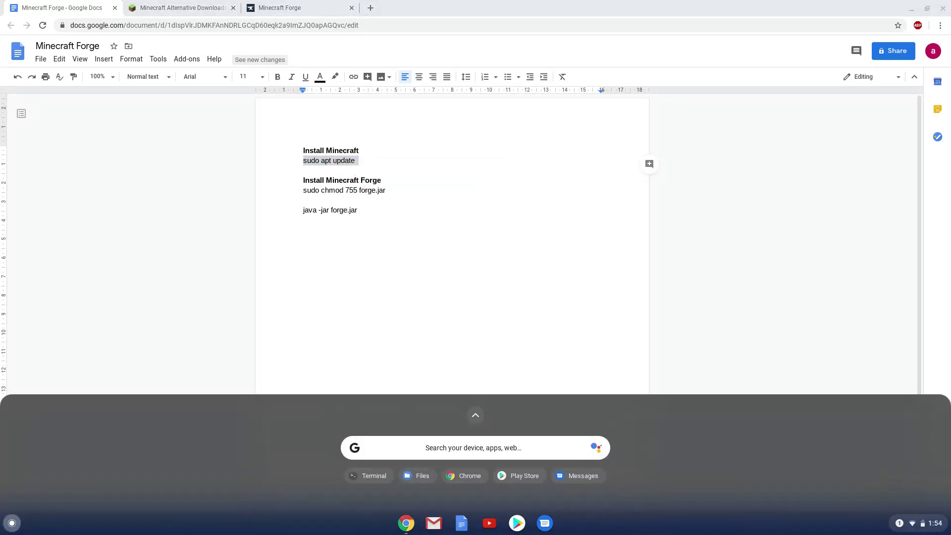
{"action": "type", "text": "terminal"}
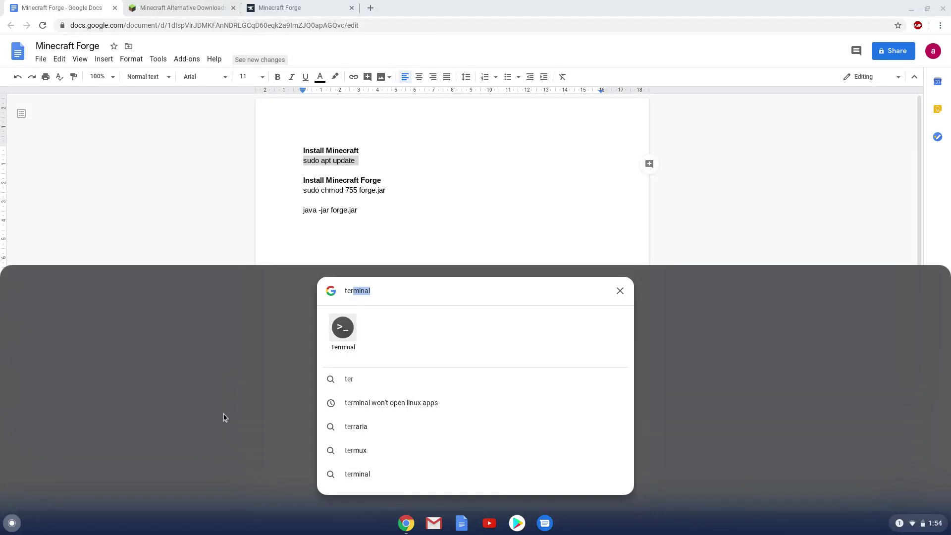
{"action": "left_click", "coordinate": [338, 331]}
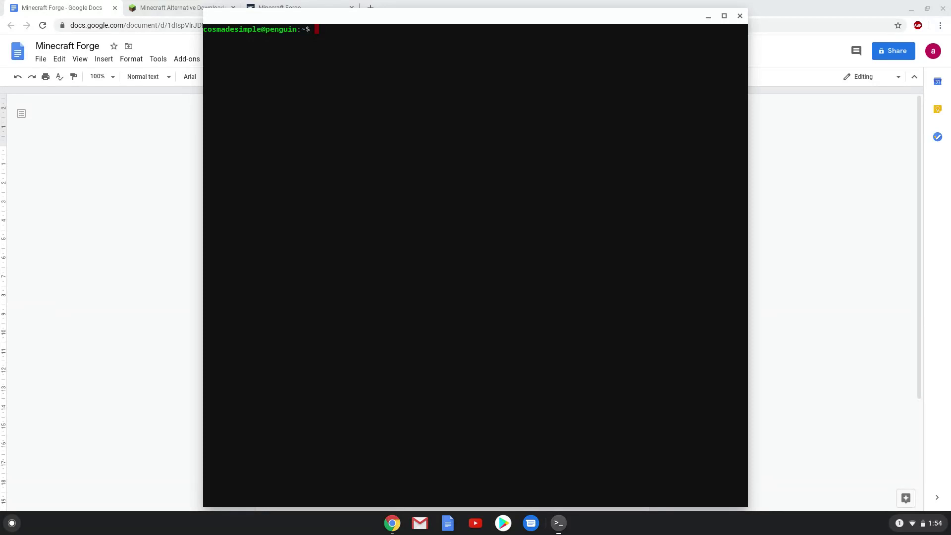
{"action": "type", "text": "sudo apt update"}
Run sudo apt update in Terminal, then close it and confirm Leave.
{"action": "key", "text": "Return"}
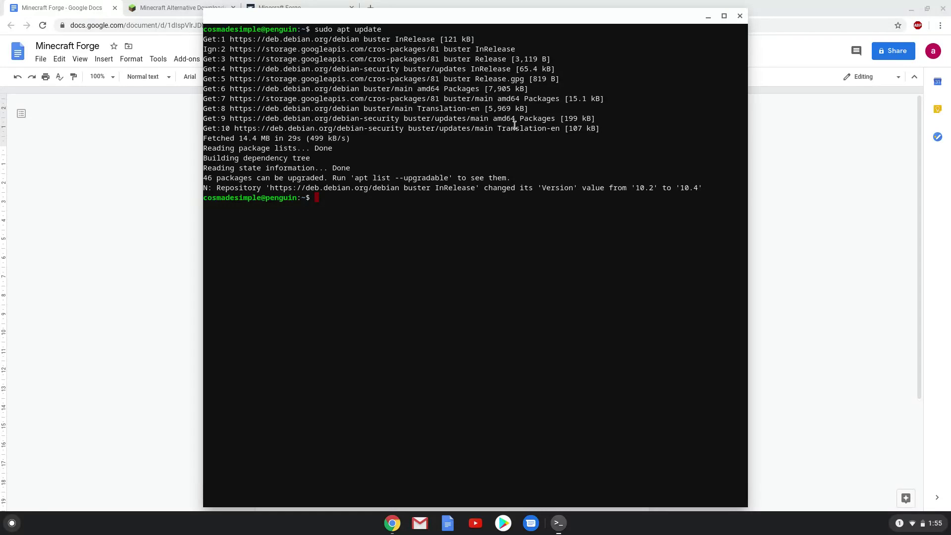
{"action": "left_click", "coordinate": [741, 17]}
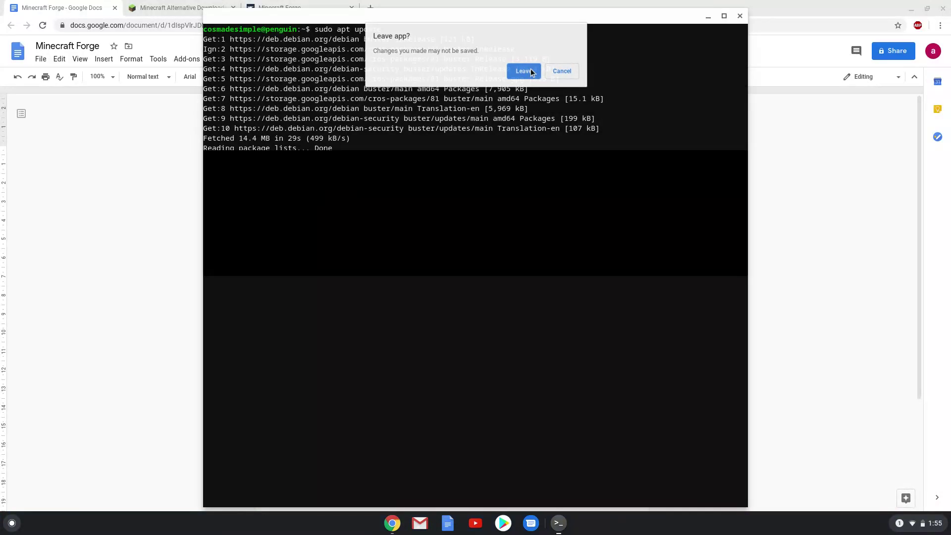
{"action": "left_click", "coordinate": [531, 70]}
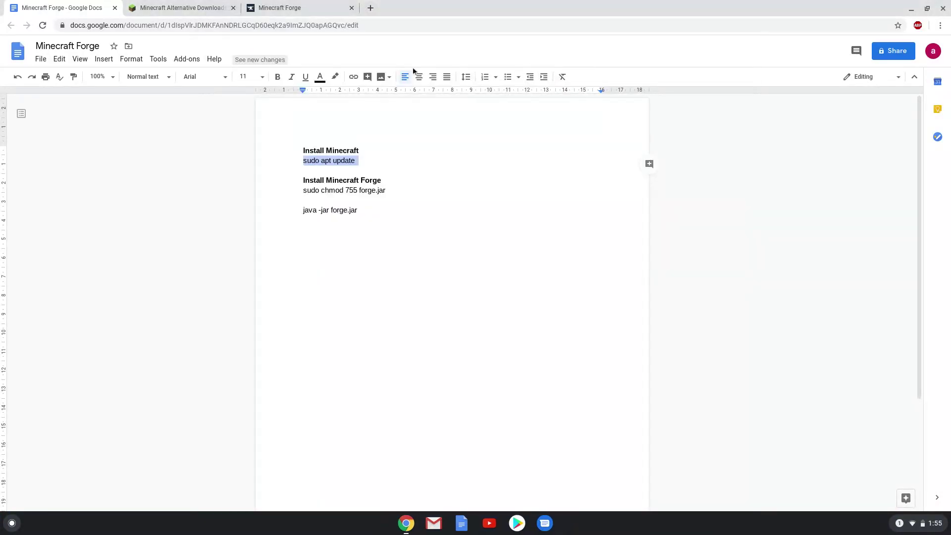
Download Minecraft.deb from the alternative downloads page and show it in Downloads.
{"action": "left_click", "coordinate": [187, 9]}
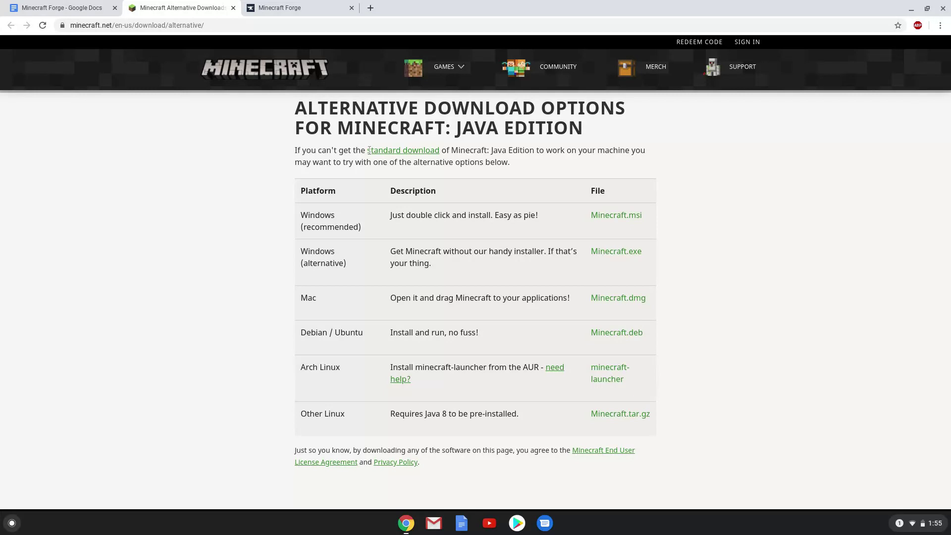
{"action": "left_click", "coordinate": [608, 333]}
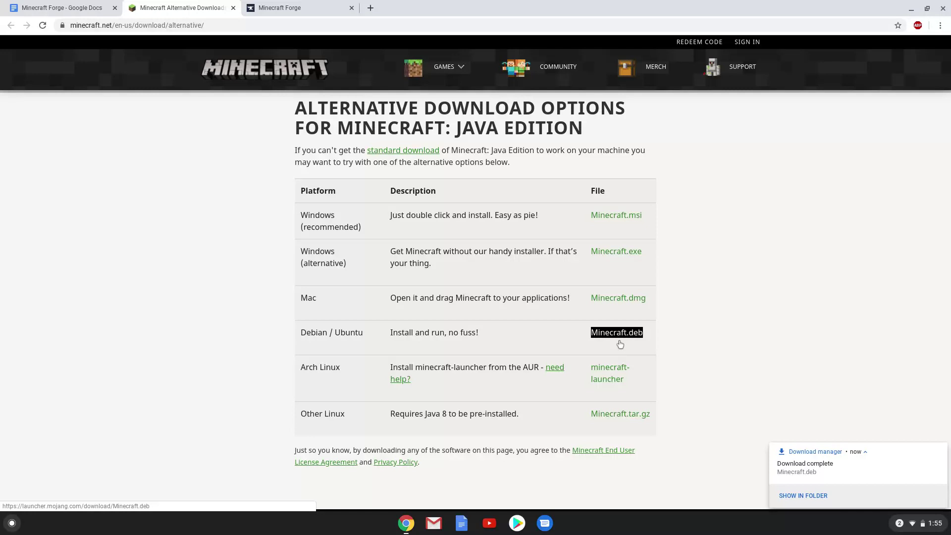
{"action": "left_click", "coordinate": [795, 496]}
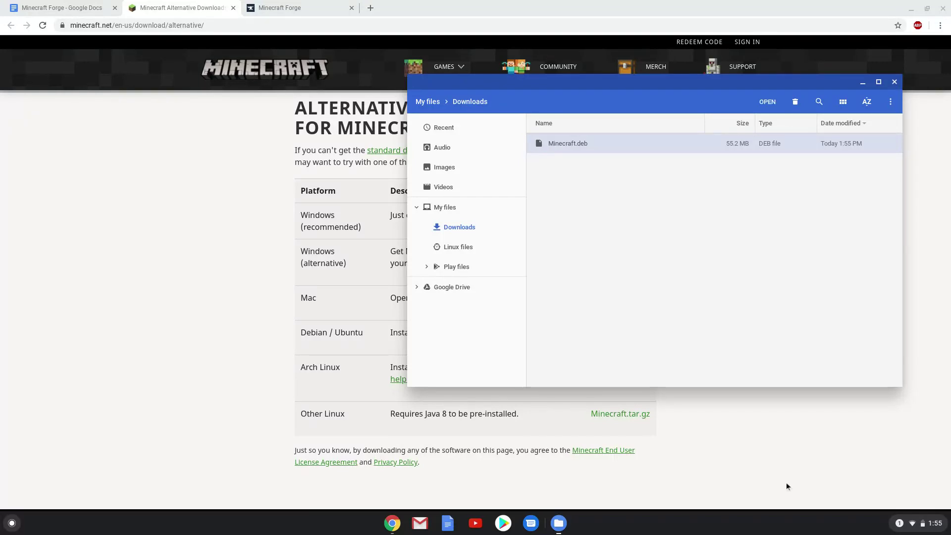
Install Minecraft.deb with Linux (Beta), dismiss the dialog and close Files.
{"action": "right_click", "coordinate": [551, 145]}
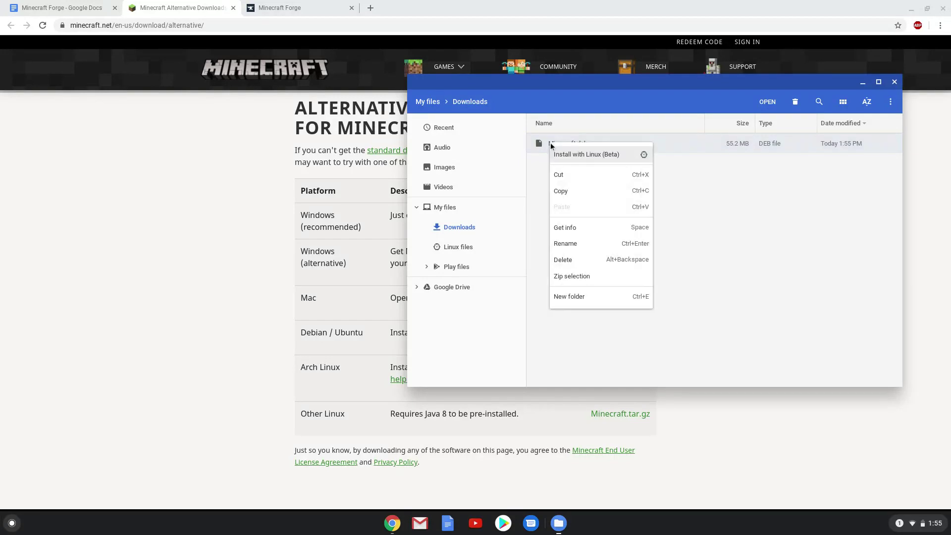
{"action": "left_click", "coordinate": [563, 153]}
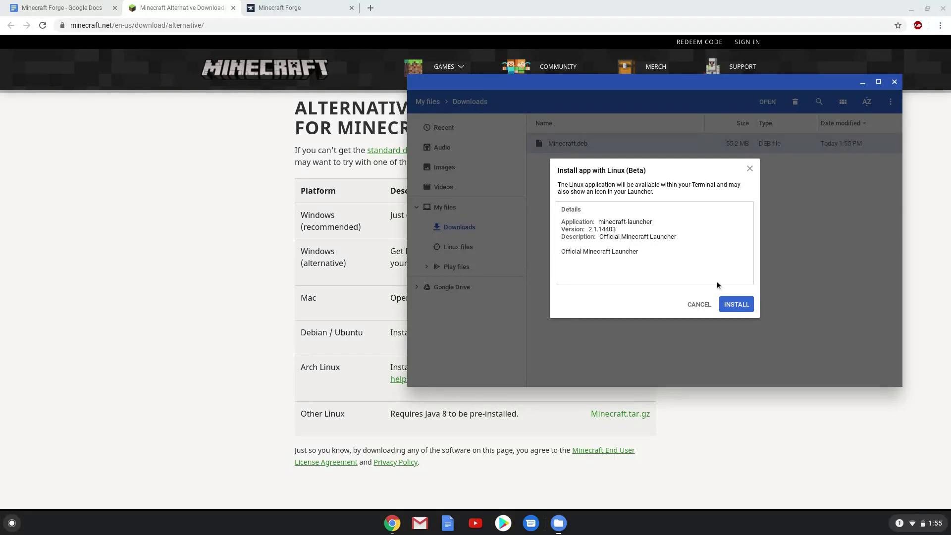
{"action": "left_click", "coordinate": [738, 307]}
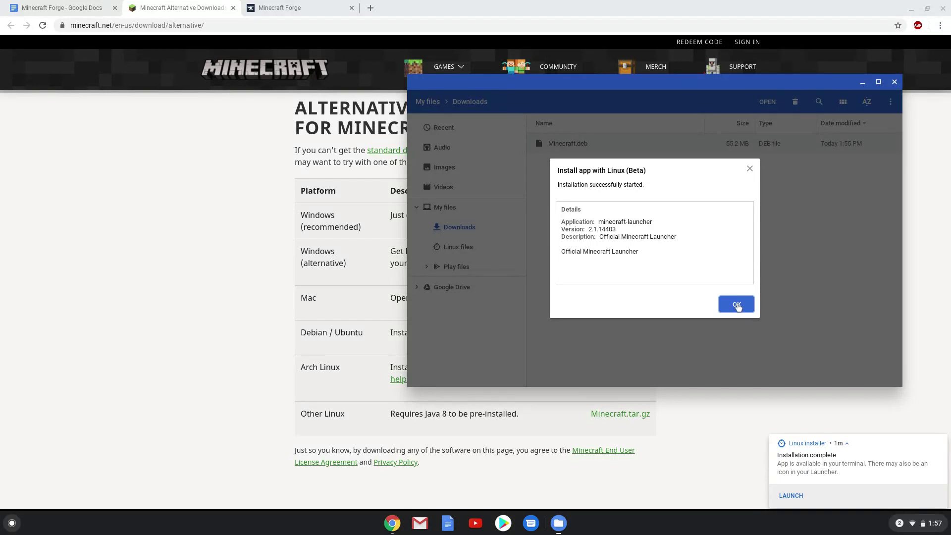
{"action": "left_click", "coordinate": [738, 306]}
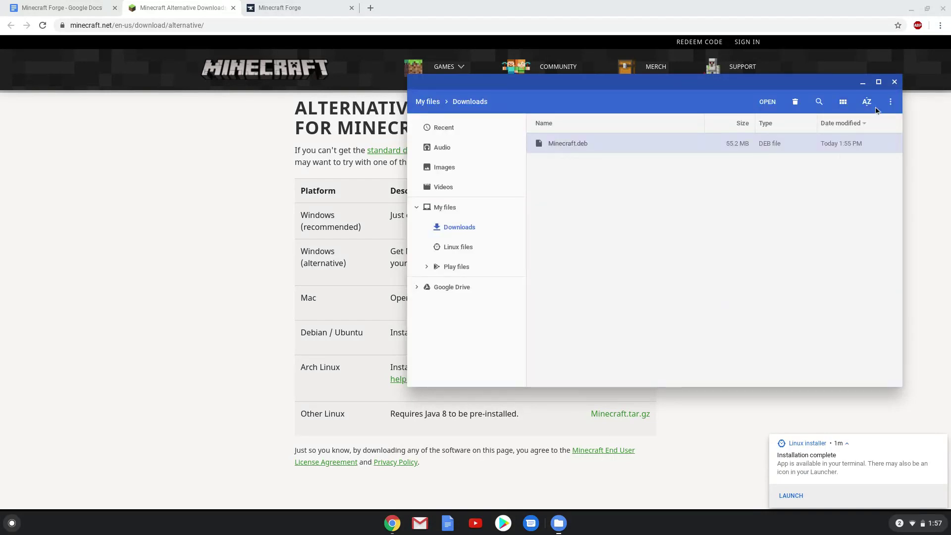
{"action": "left_click", "coordinate": [893, 82]}
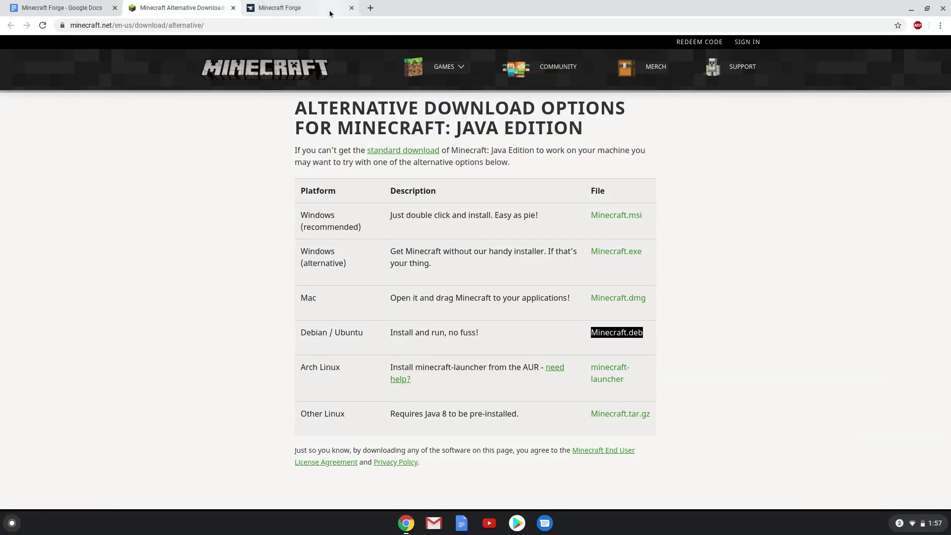
Start Minecraft Launcher from the Linux apps folder on the launcher's second page.
{"action": "left_click", "coordinate": [328, 9]}
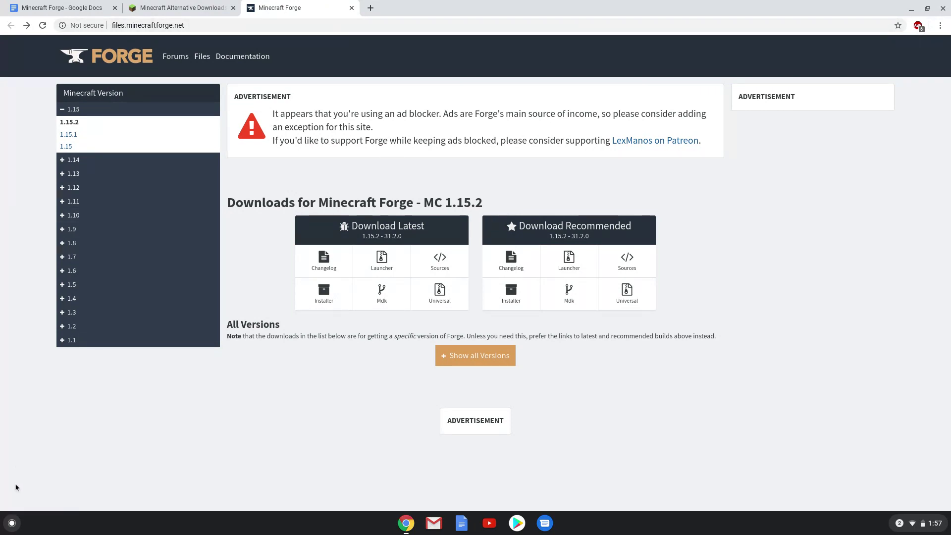
{"action": "left_click", "coordinate": [11, 523]}
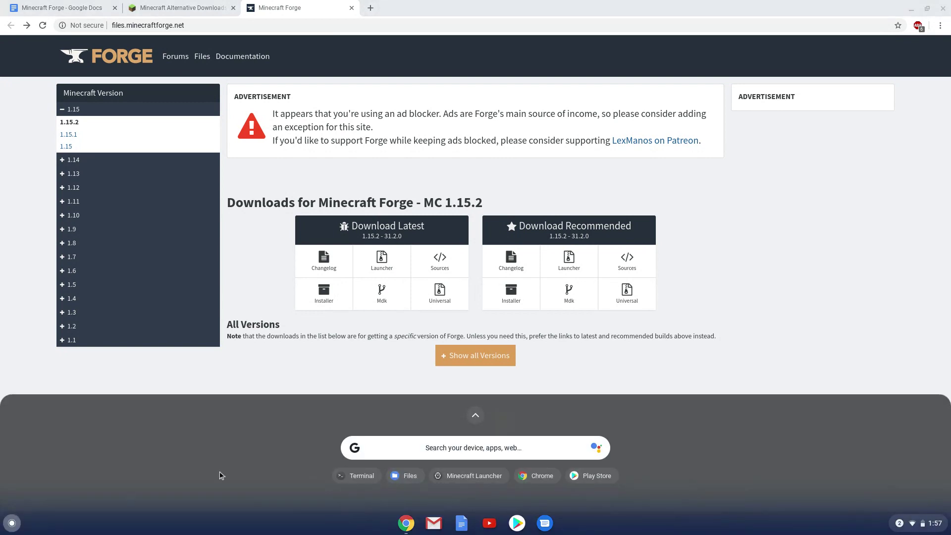
{"action": "left_click", "coordinate": [475, 416]}
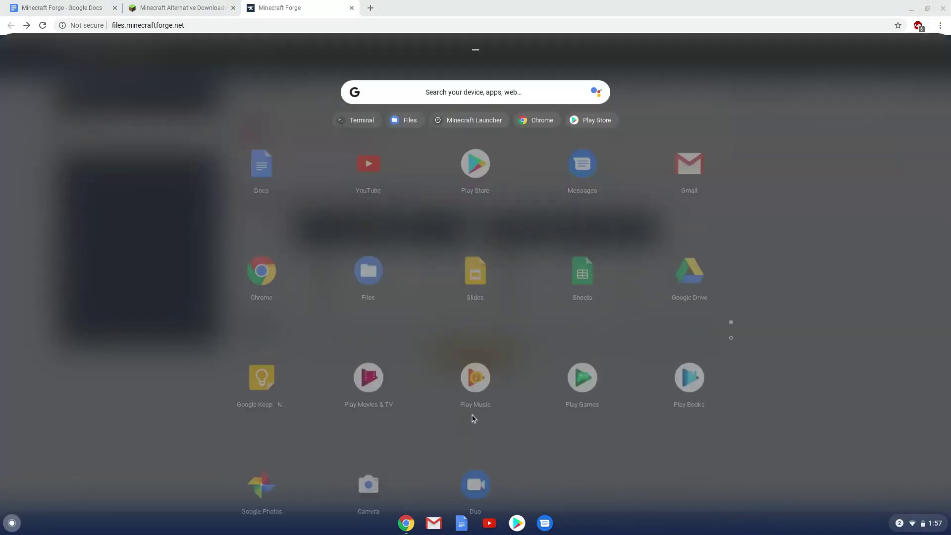
{"action": "left_click", "coordinate": [731, 292]}
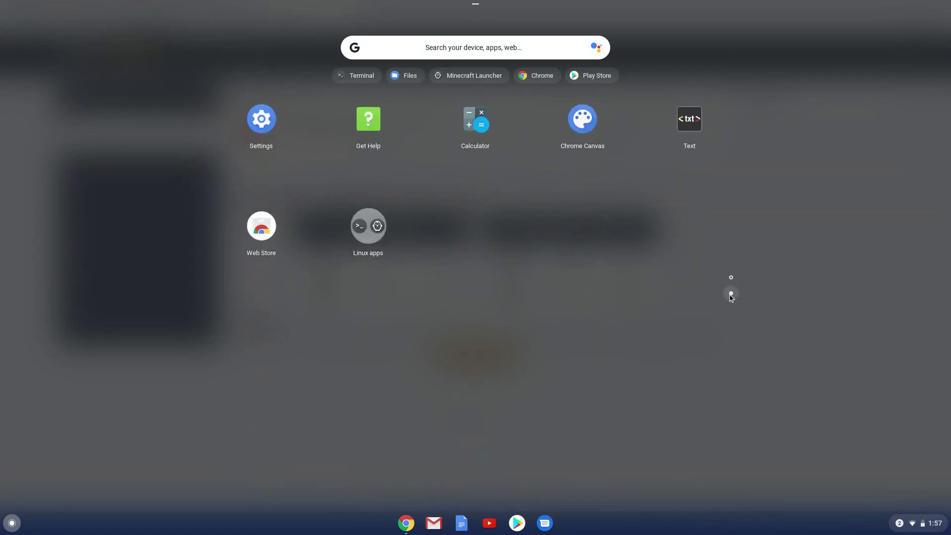
{"action": "left_click", "coordinate": [365, 237]}
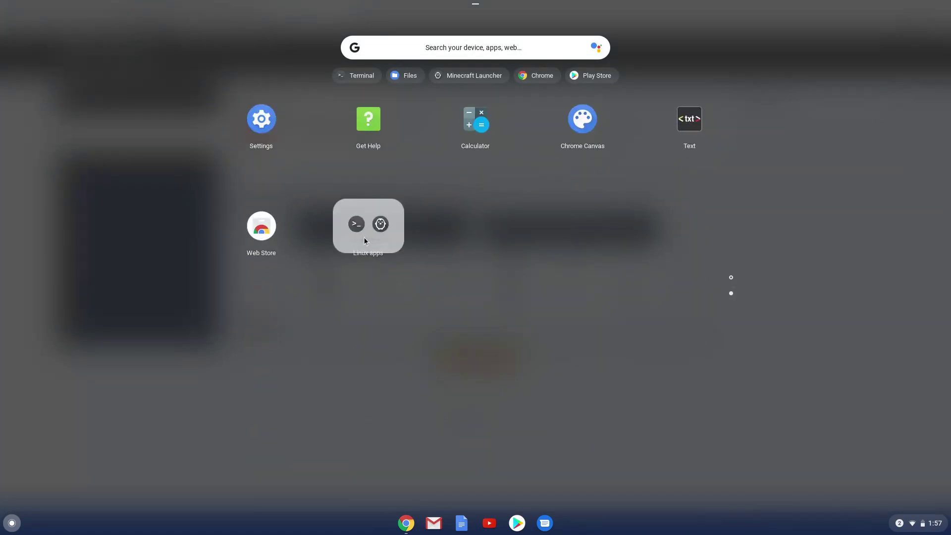
{"action": "left_click", "coordinate": [398, 215]}
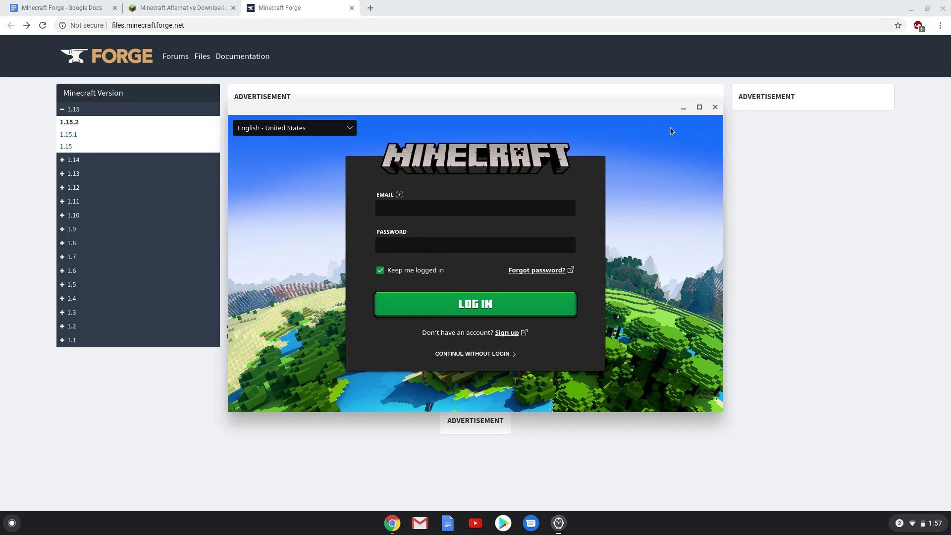
Maximize the launcher, continue without login to Java Edition 1.15.2, then close it.
{"action": "left_click", "coordinate": [699, 108]}
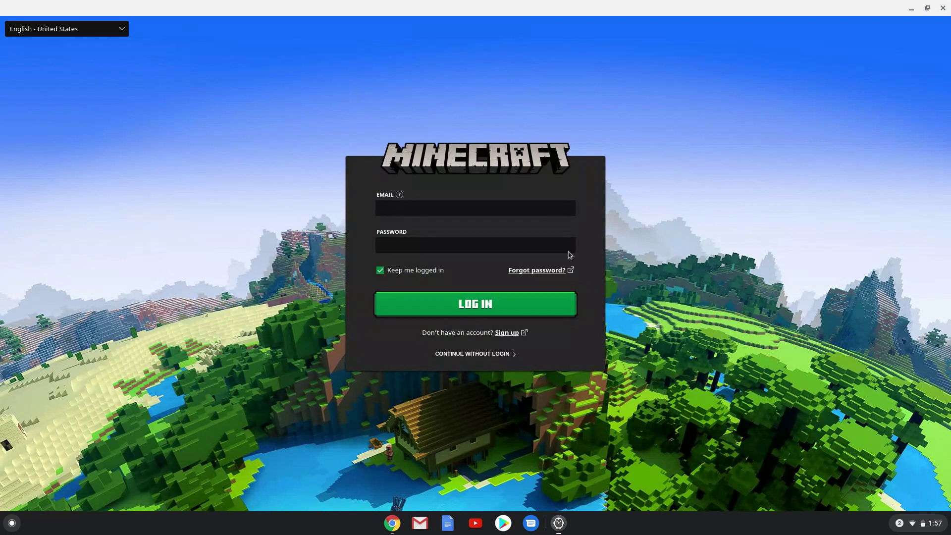
{"action": "left_click", "coordinate": [482, 355]}
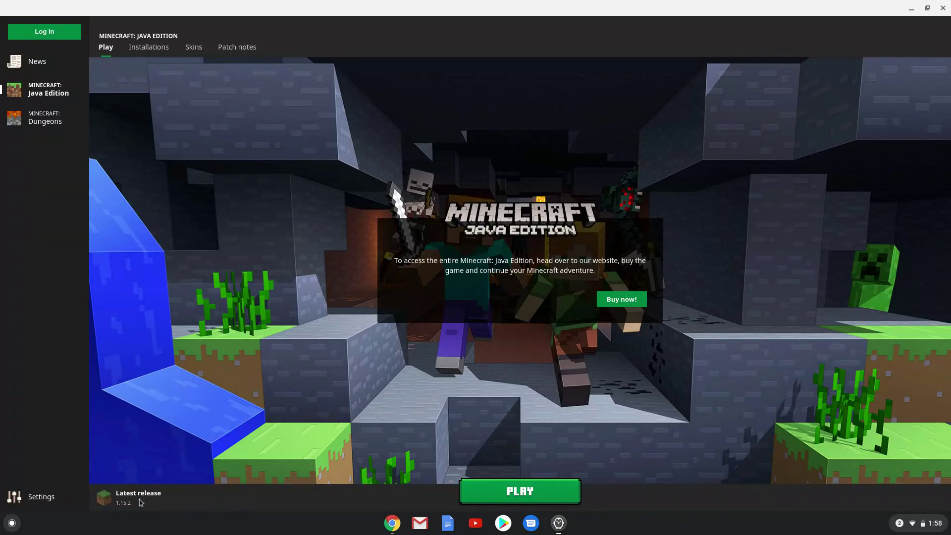
{"action": "left_click", "coordinate": [943, 9]}
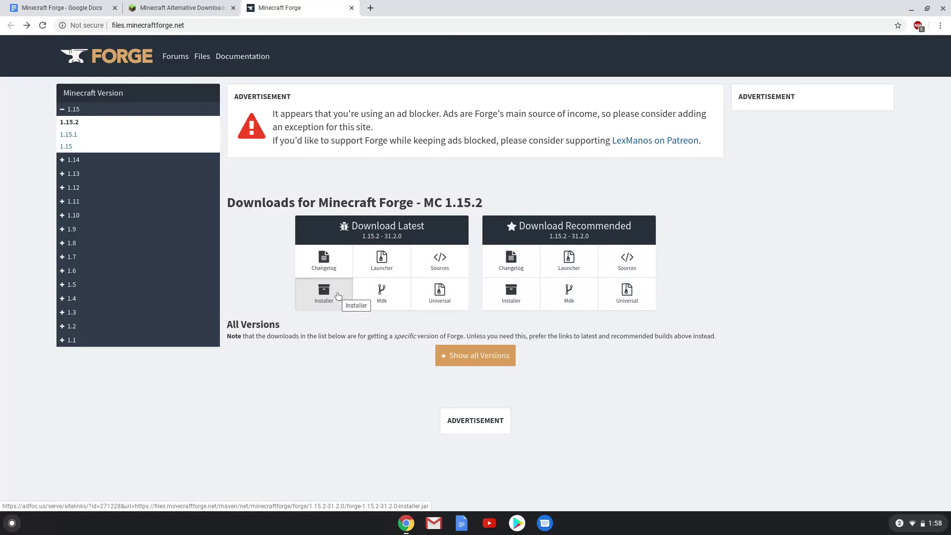
Download the latest Forge 1.15.2 installer jar from the Forge downloads page.
{"action": "left_click", "coordinate": [338, 297]}
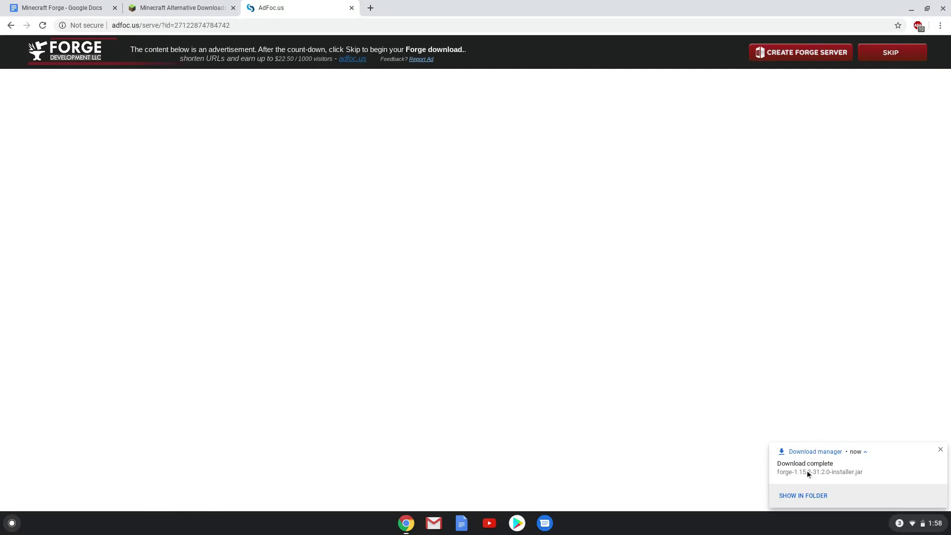
Show the Forge installer in Downloads and rename it to forge.jar.
{"action": "left_click", "coordinate": [802, 494]}
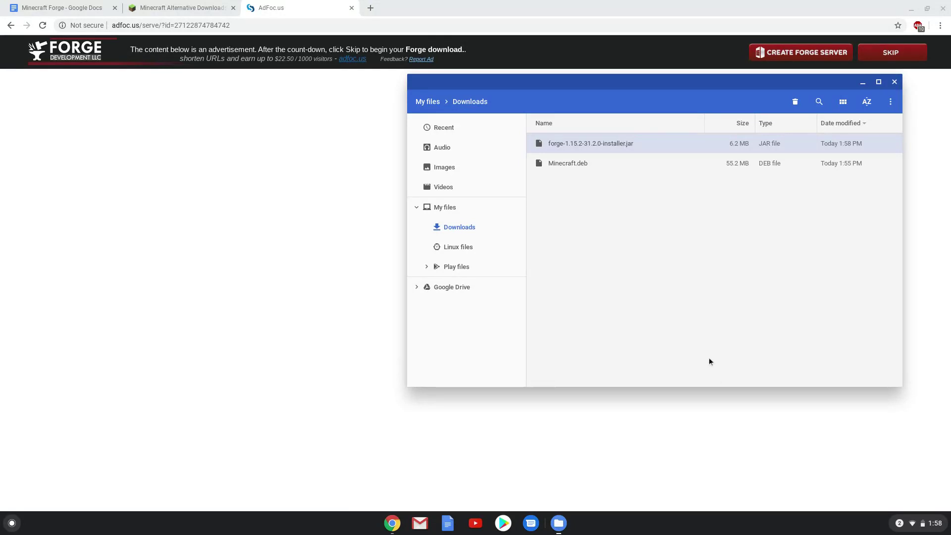
{"action": "right_click", "coordinate": [580, 143]}
{"action": "left_click", "coordinate": [601, 222]}
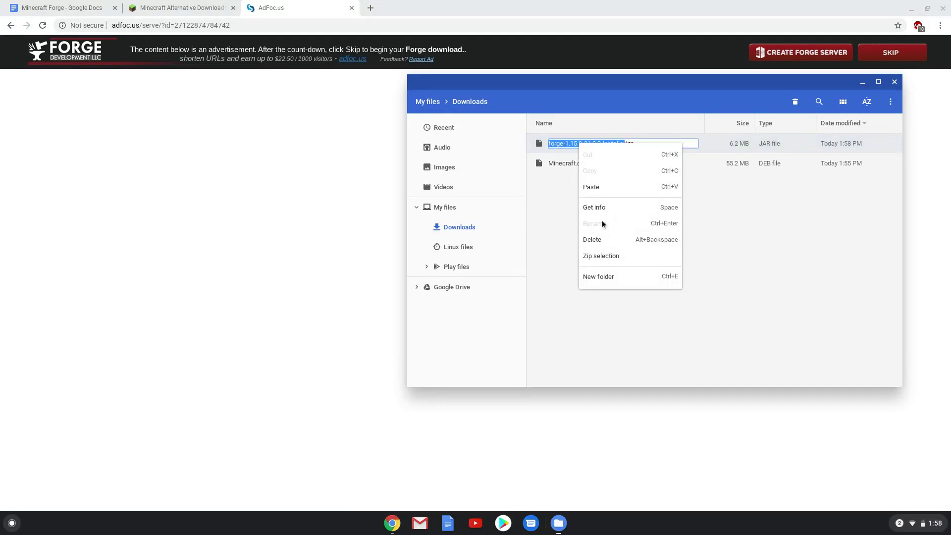
{"action": "type", "text": "forge"}
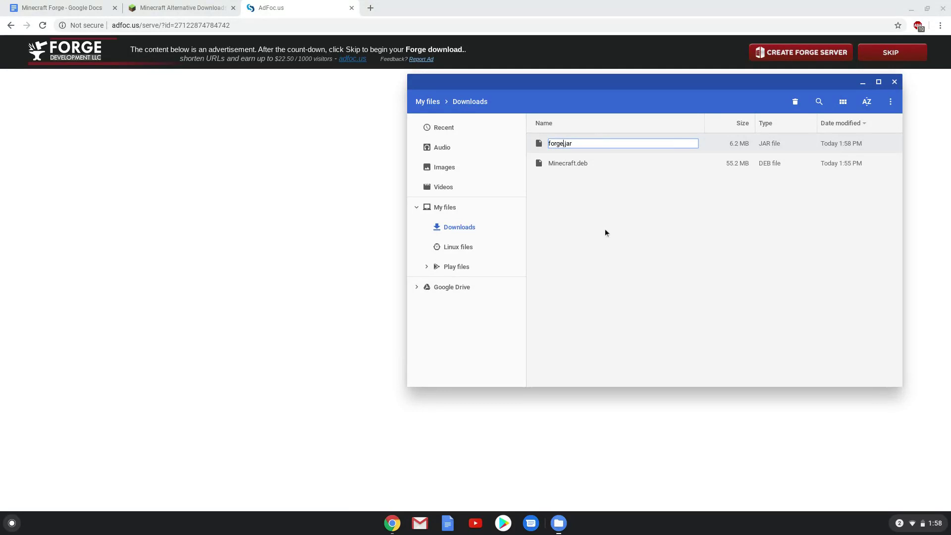
{"action": "key", "text": "Return"}
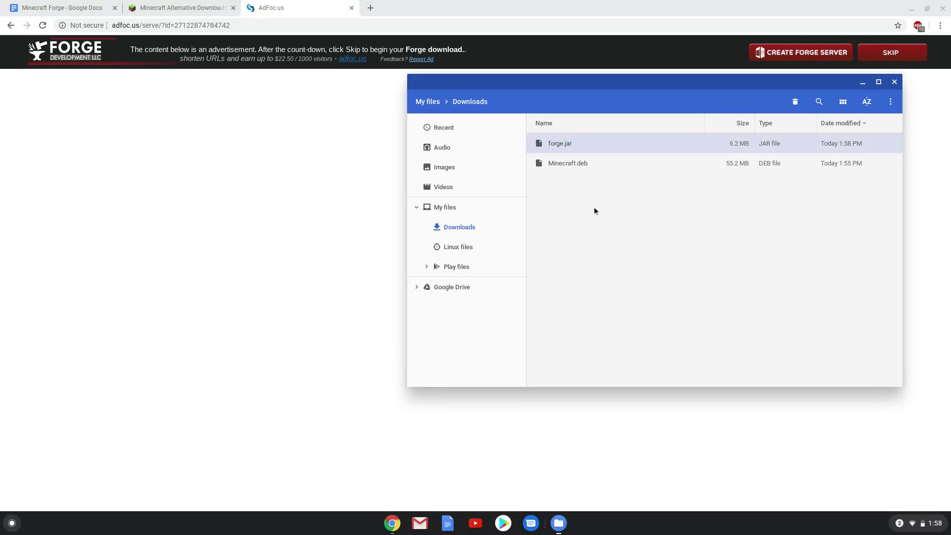
Cut forge.jar and paste it into the Linux files folder.
{"action": "right_click", "coordinate": [555, 145]}
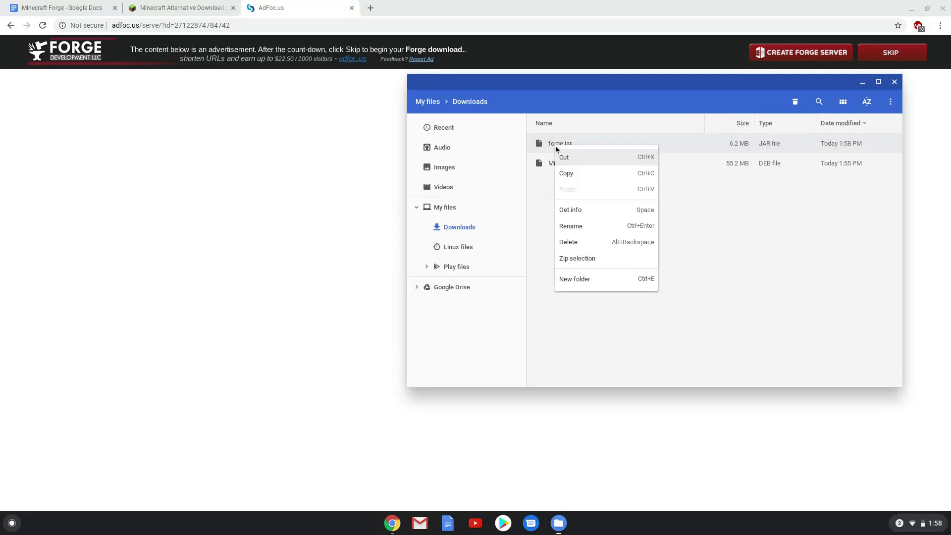
{"action": "left_click", "coordinate": [557, 159]}
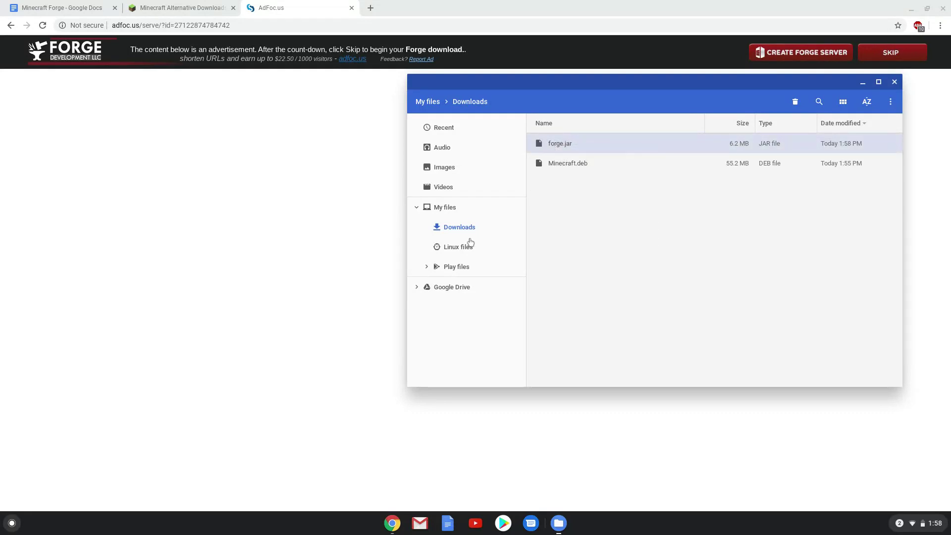
{"action": "left_click", "coordinate": [461, 250]}
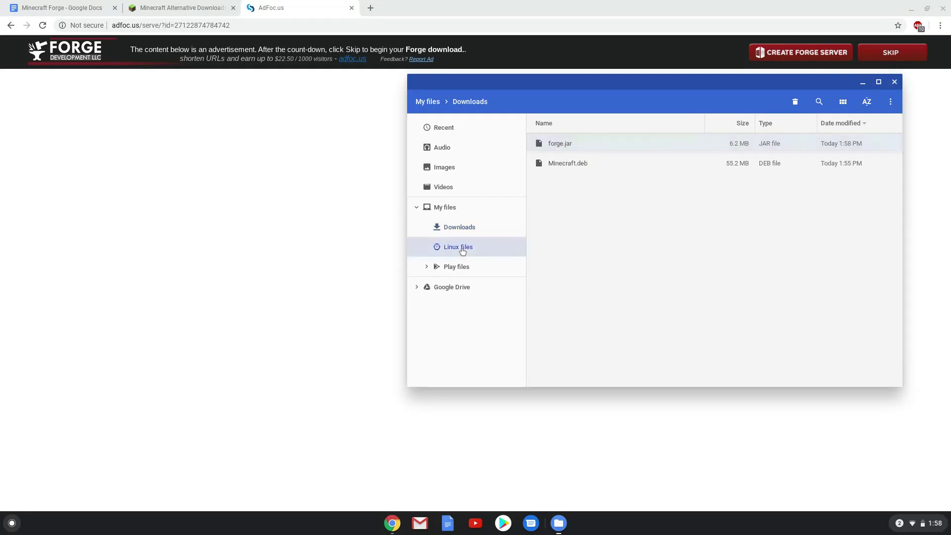
{"action": "right_click", "coordinate": [559, 242]}
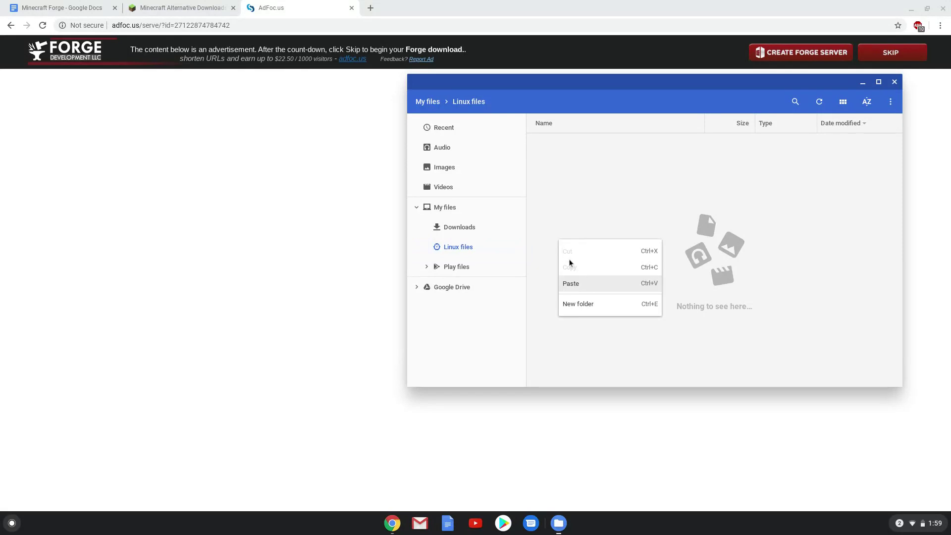
{"action": "left_click", "coordinate": [577, 285]}
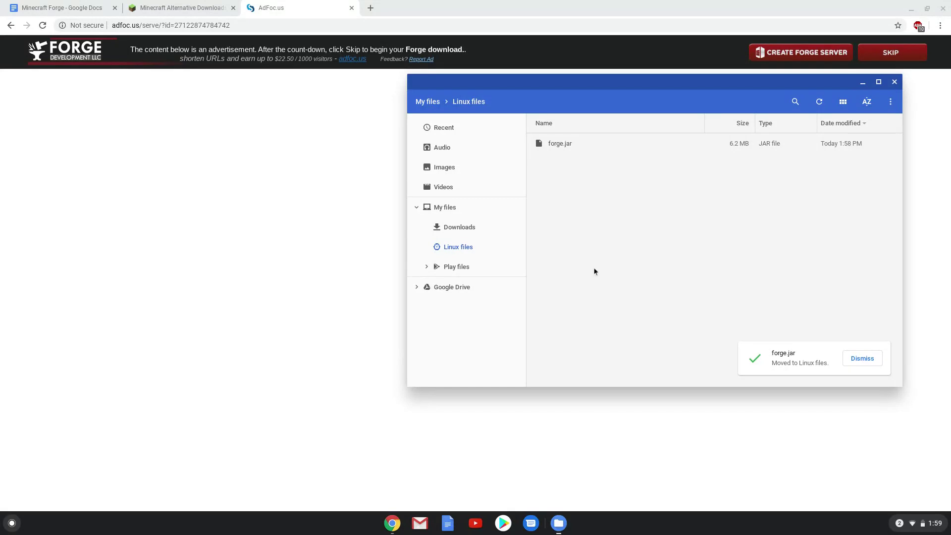
Close the Files window and copy the 'sudo chmod 755 forge.jar' line from the notes.
{"action": "left_click", "coordinate": [895, 82]}
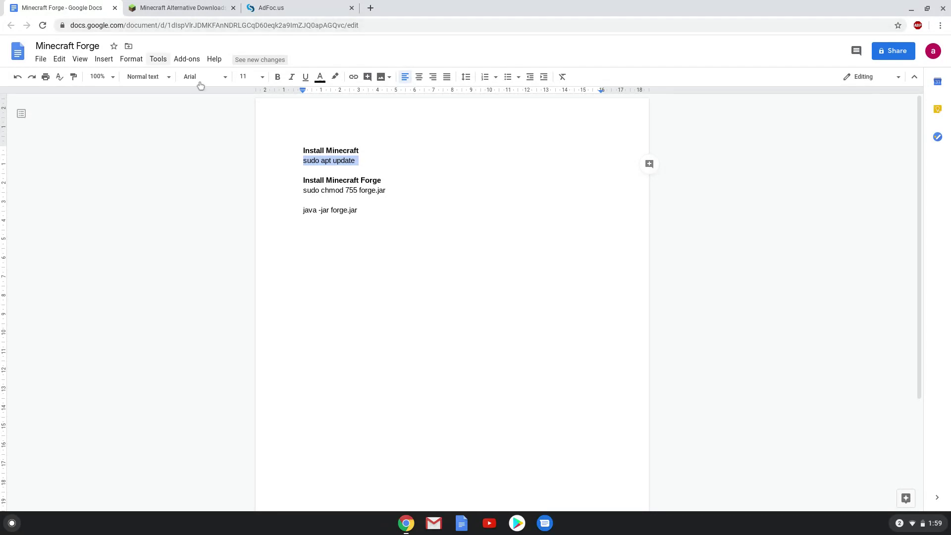
{"action": "triple_click", "coordinate": [317, 190]}
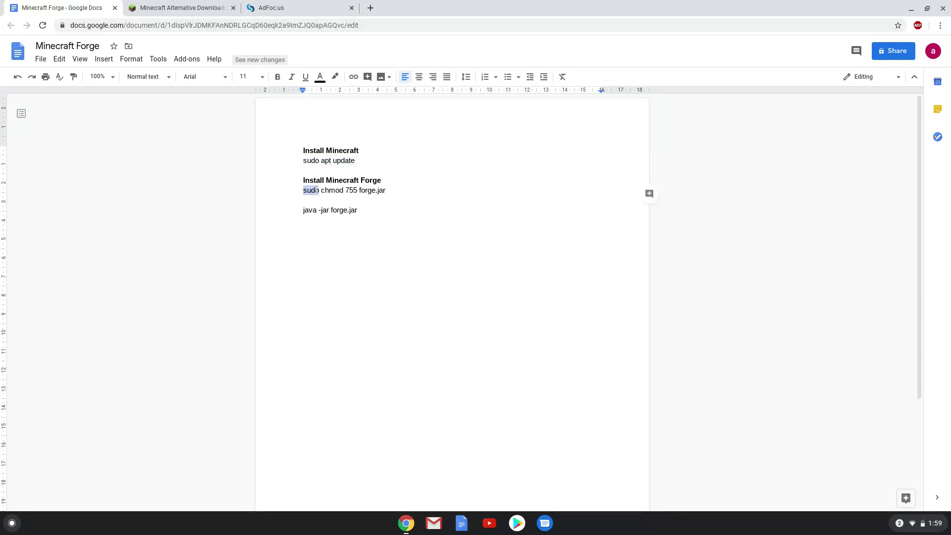
{"action": "right_click", "coordinate": [317, 190]}
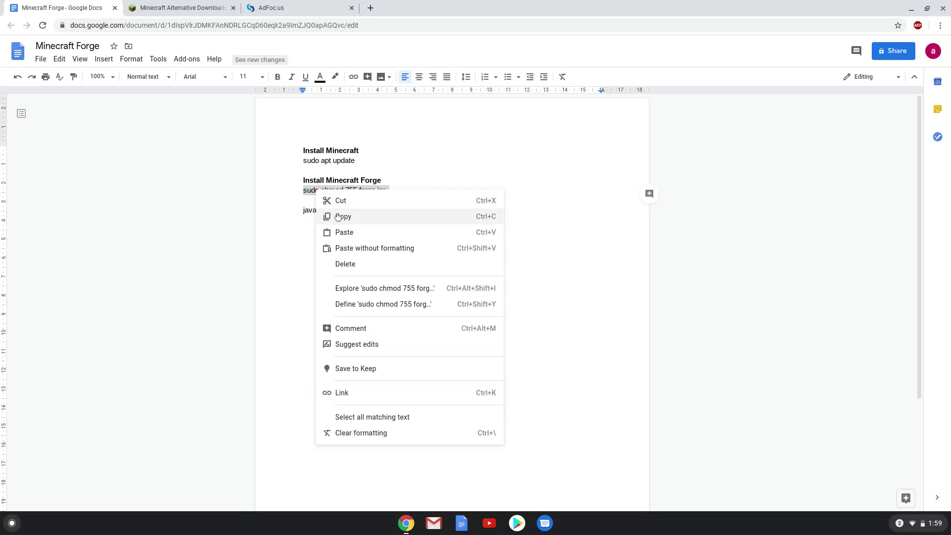
{"action": "left_click", "coordinate": [338, 217]}
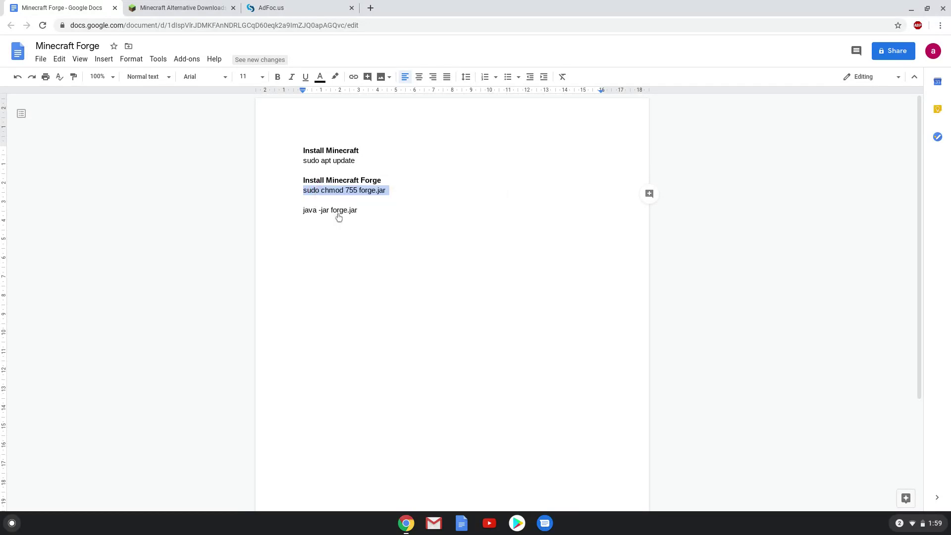
Launch the Terminal app from the launcher search ('terminal').
{"action": "left_click", "coordinate": [11, 523]}
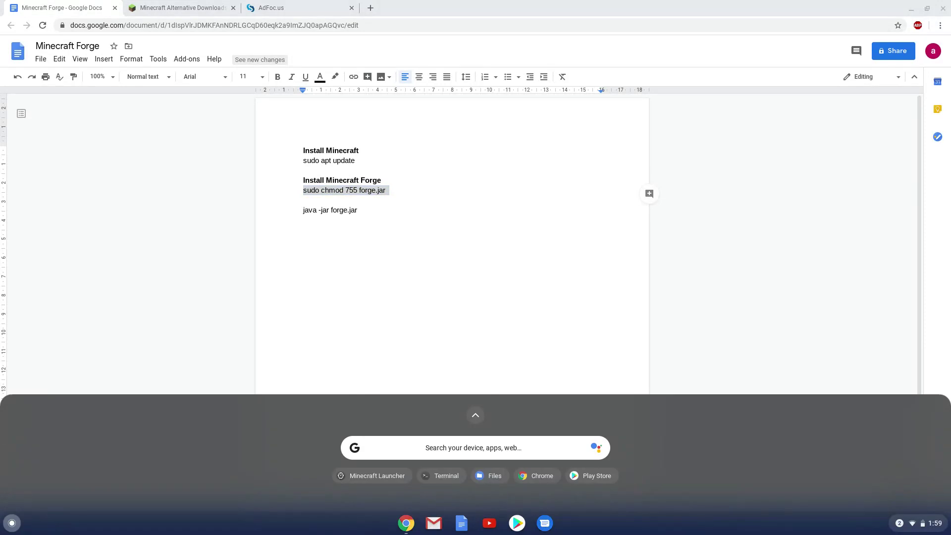
{"action": "type", "text": "terminal"}
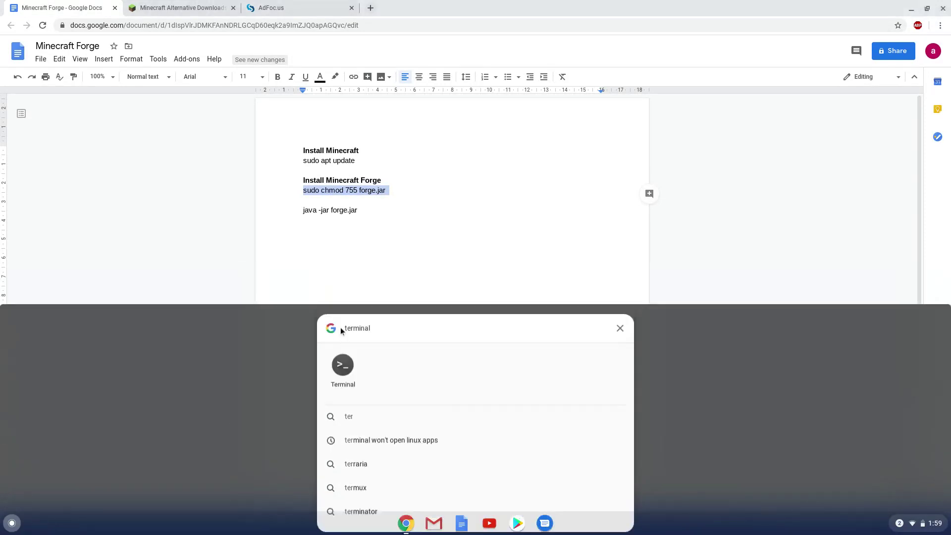
{"action": "left_click", "coordinate": [341, 331]}
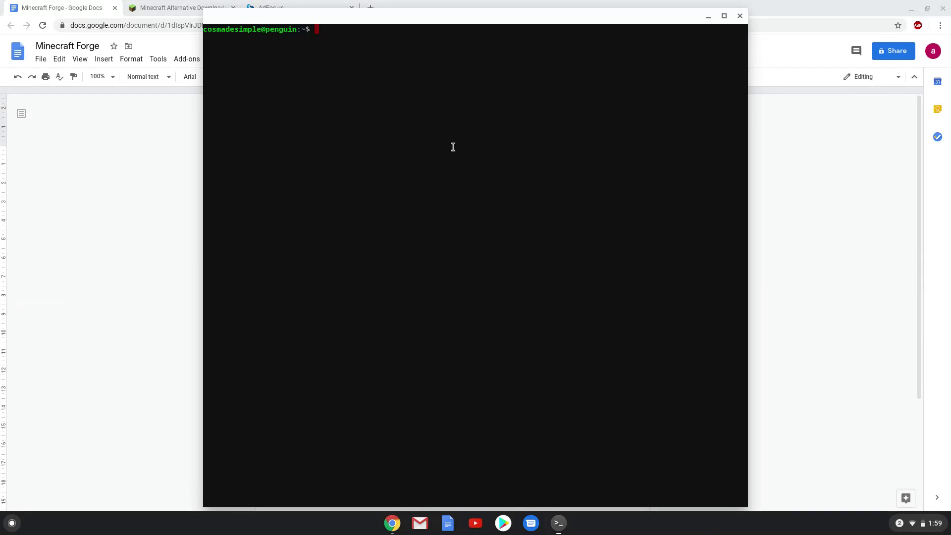
{"action": "type", "text": "sudo chmod 755 forge.jar"}
Run chmod 755 on forge.jar, then copy the 'java -jar forge.jar' line from the notes.
{"action": "key", "text": "Return"}
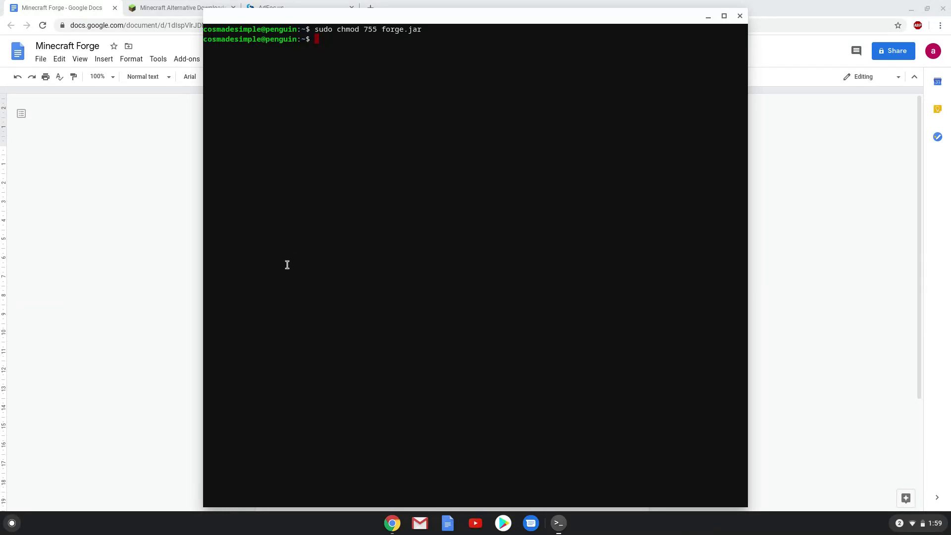
{"action": "left_click", "coordinate": [56, 431]}
{"action": "key", "text": "Down"}
{"action": "key", "text": "Down"}
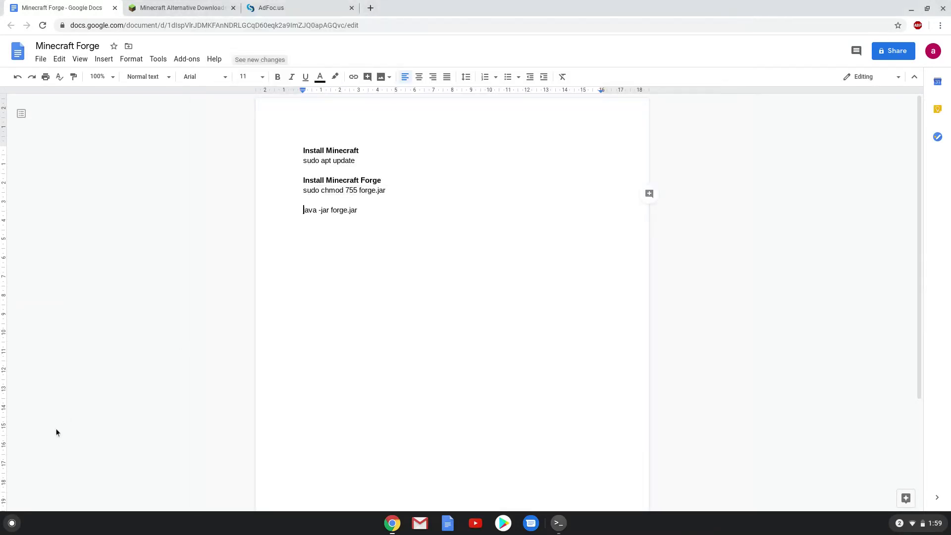
{"action": "triple_click", "coordinate": [313, 210]}
{"action": "right_click", "coordinate": [312, 211]}
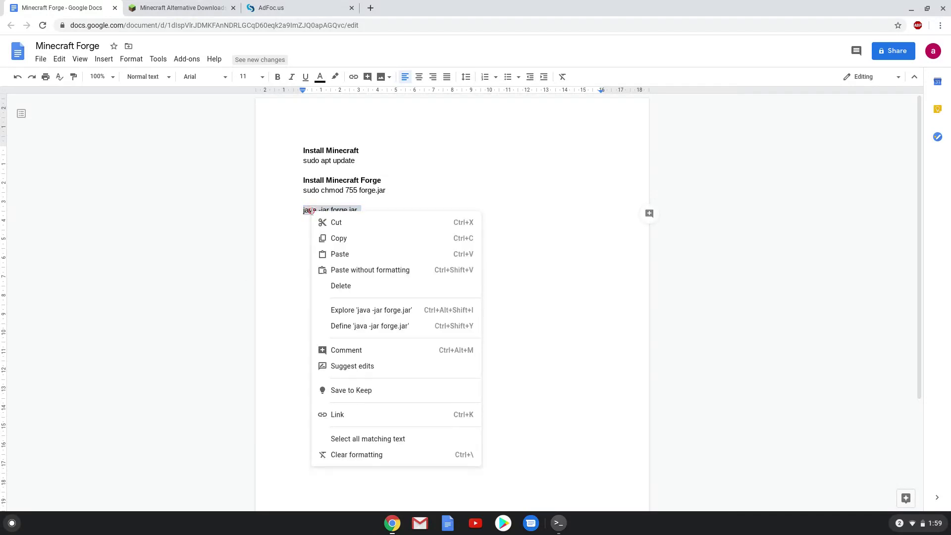
{"action": "left_click", "coordinate": [343, 242]}
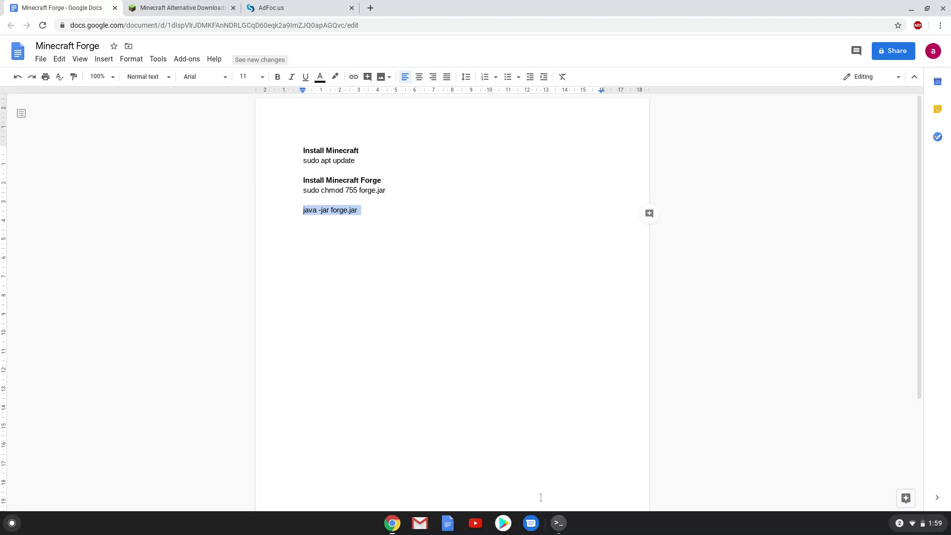
Paste and run 'java -jar forge.jar' in Terminal to start the Forge installer.
{"action": "left_click", "coordinate": [558, 524]}
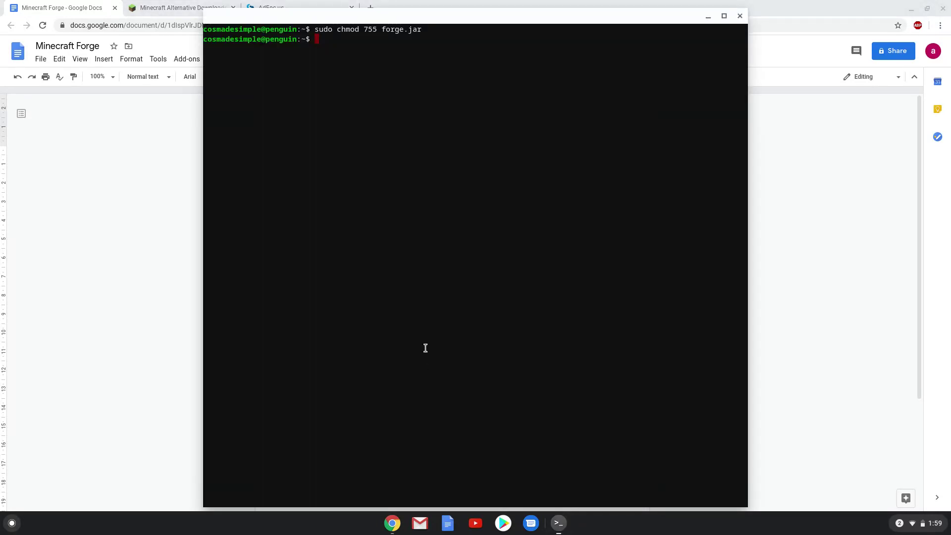
{"action": "key", "text": "ctrl+shift+v"}
{"action": "key", "text": "Return"}
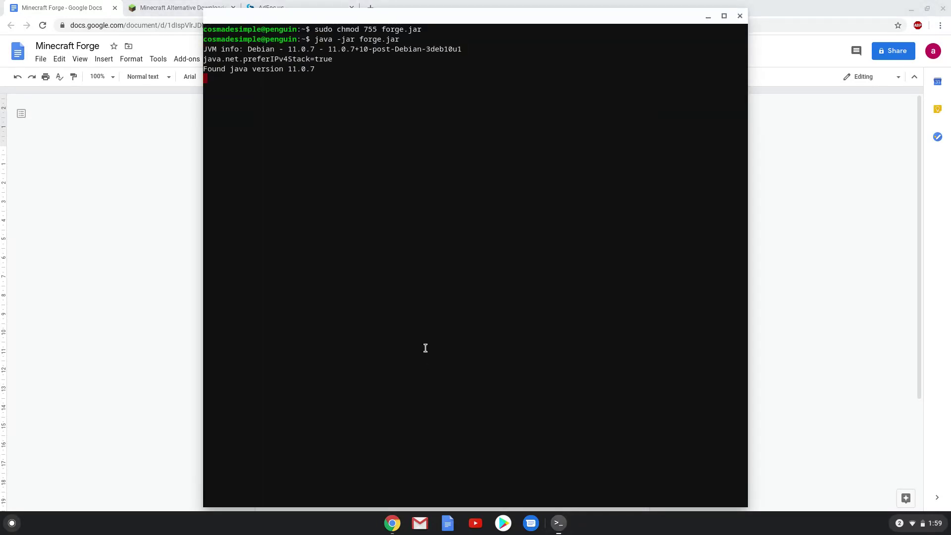